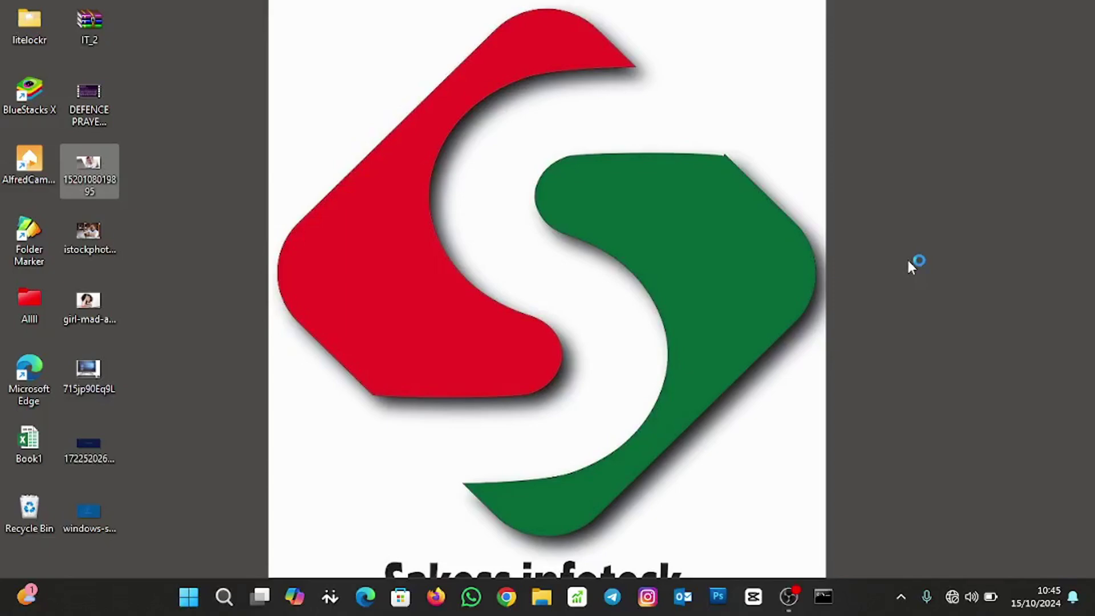
Run shutdown -s -t 3600 from an administrator Command Prompt found via Windows search
click(224, 597)
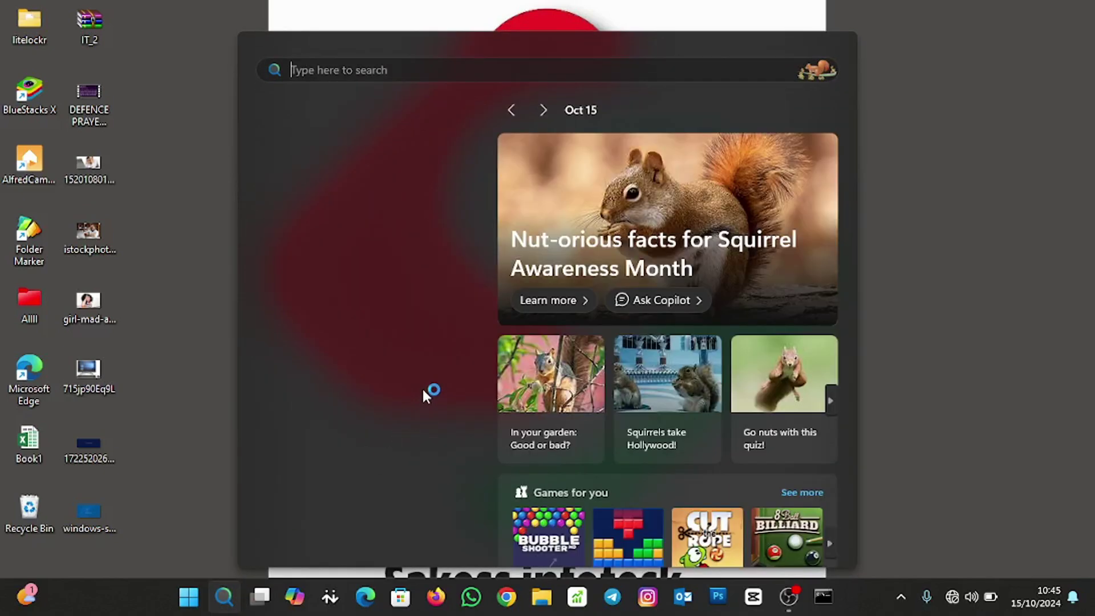
text(cmd)
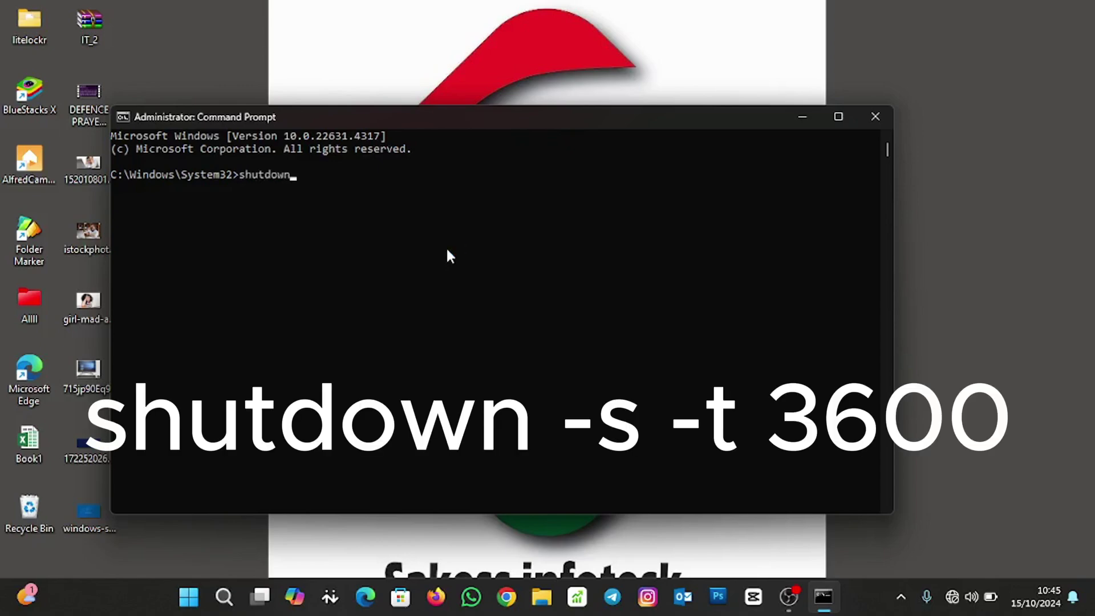
text( -s )
text(-t 3600)
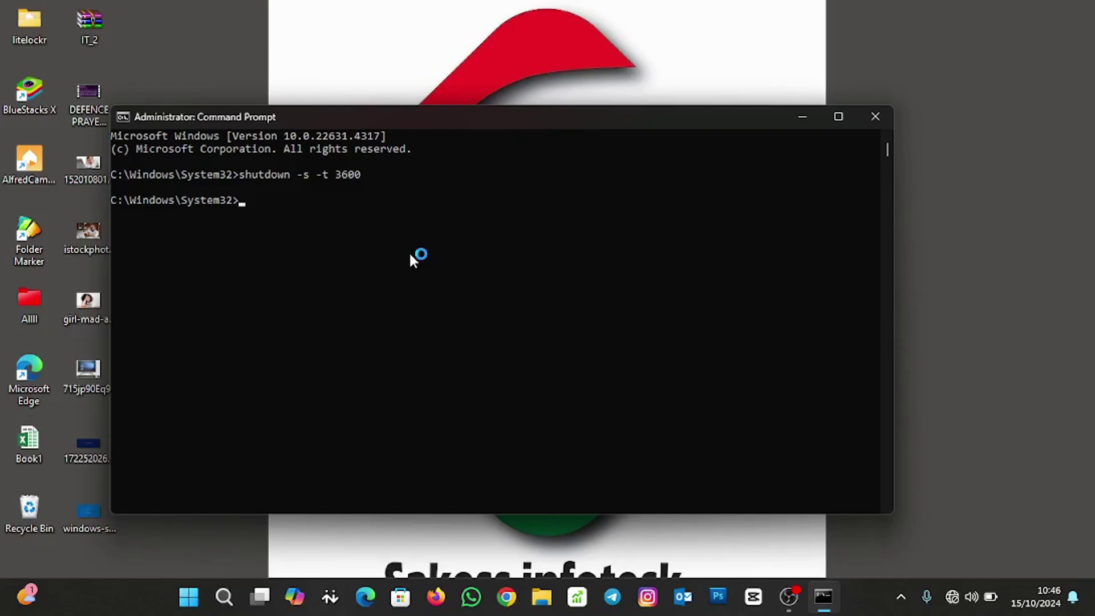
text(shutdown )
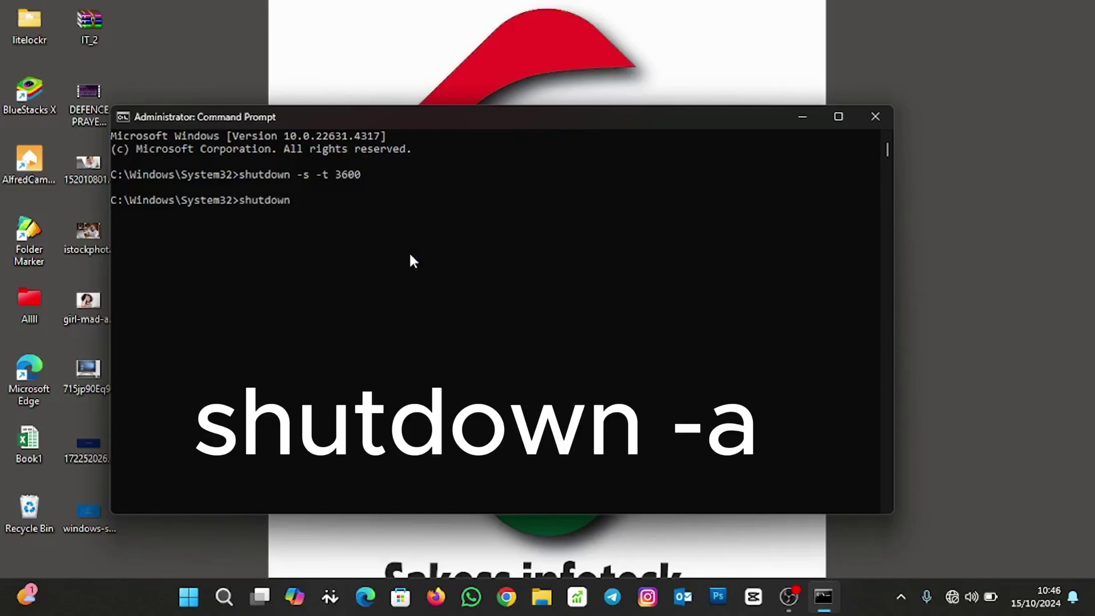
text(-a)
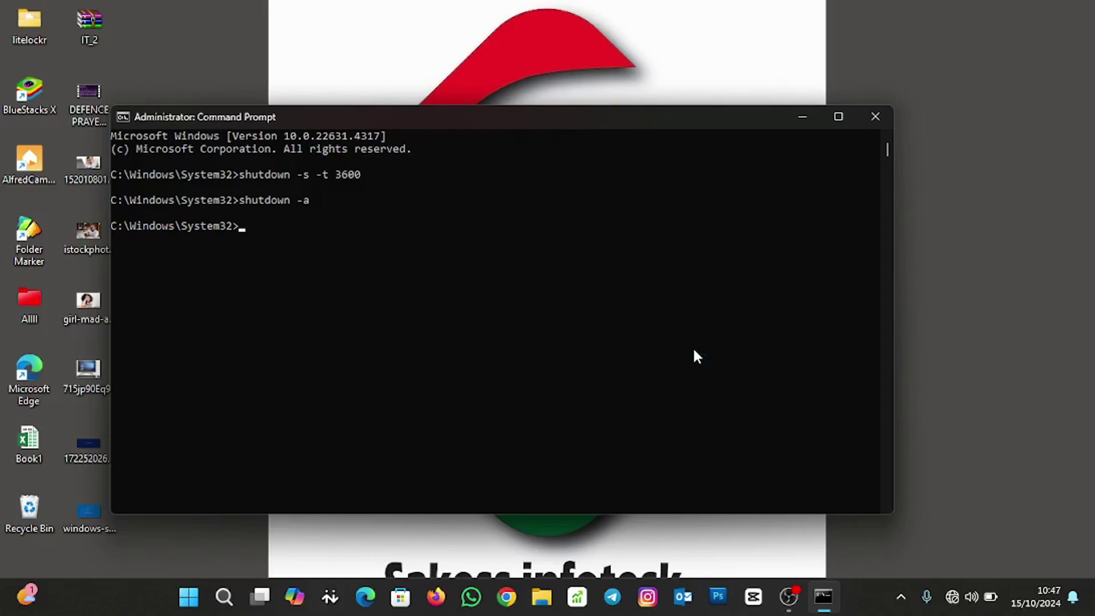
text(1)
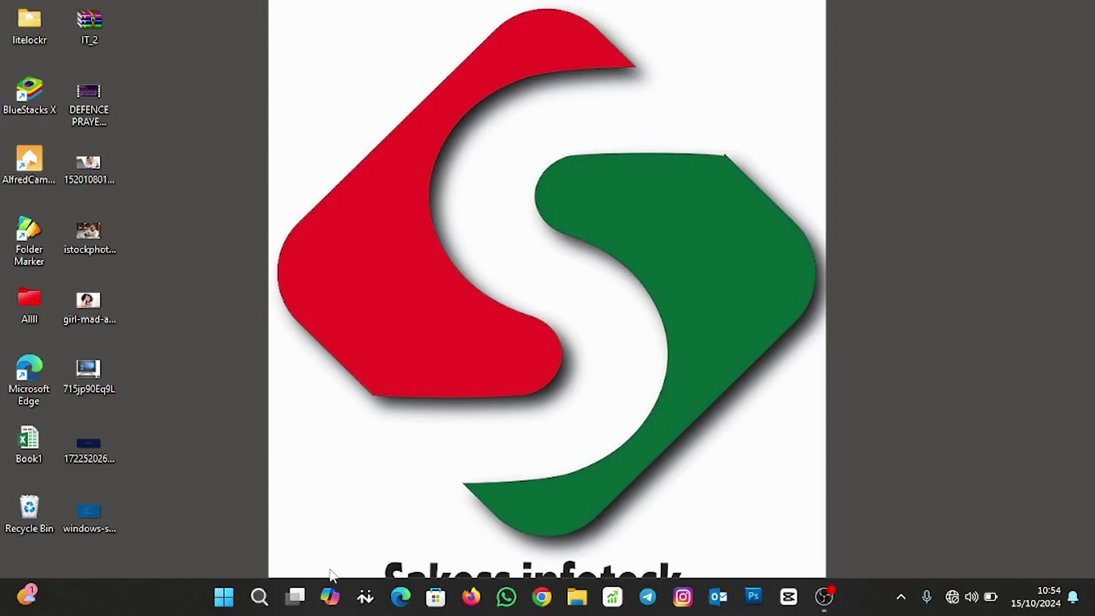
Launch Task Scheduler and begin Create Basic Task on the Task Scheduler Library
click(261, 598)
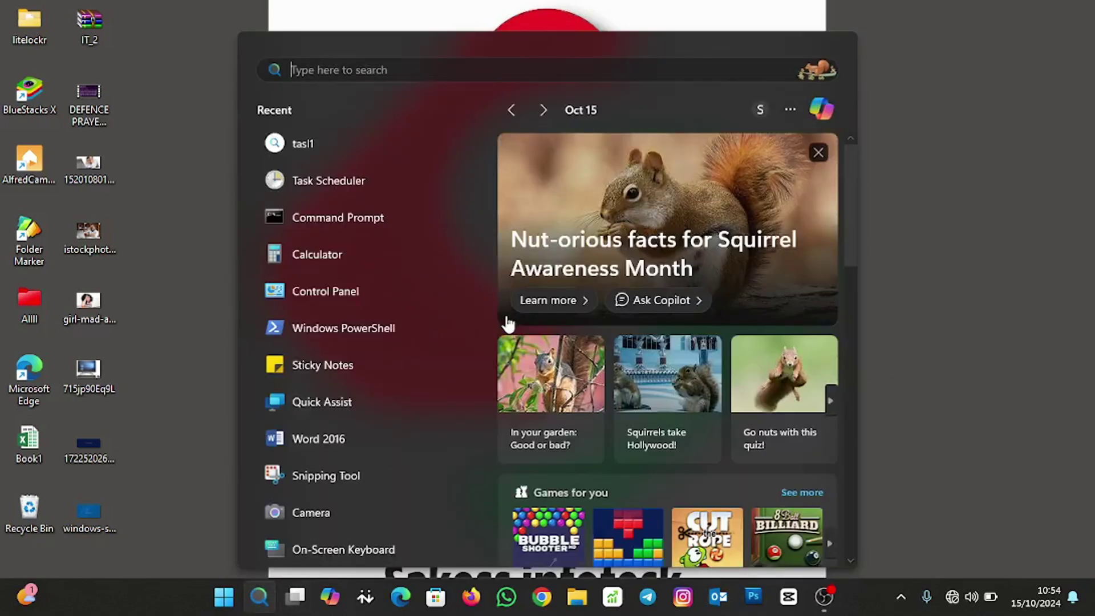
text(task)
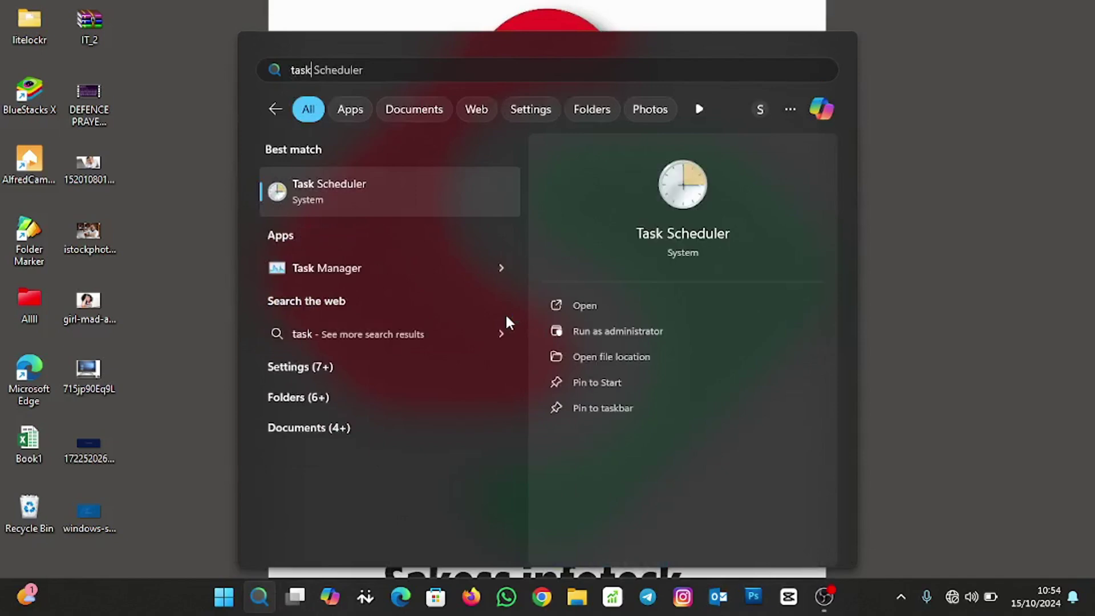
click(420, 192)
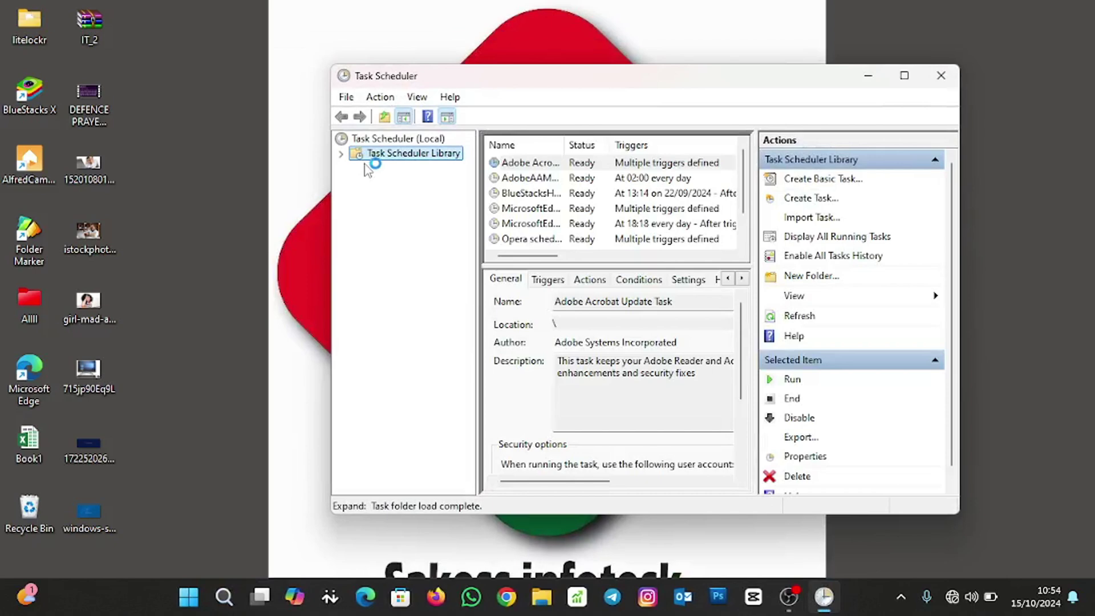
click(401, 163)
right_click(401, 163)
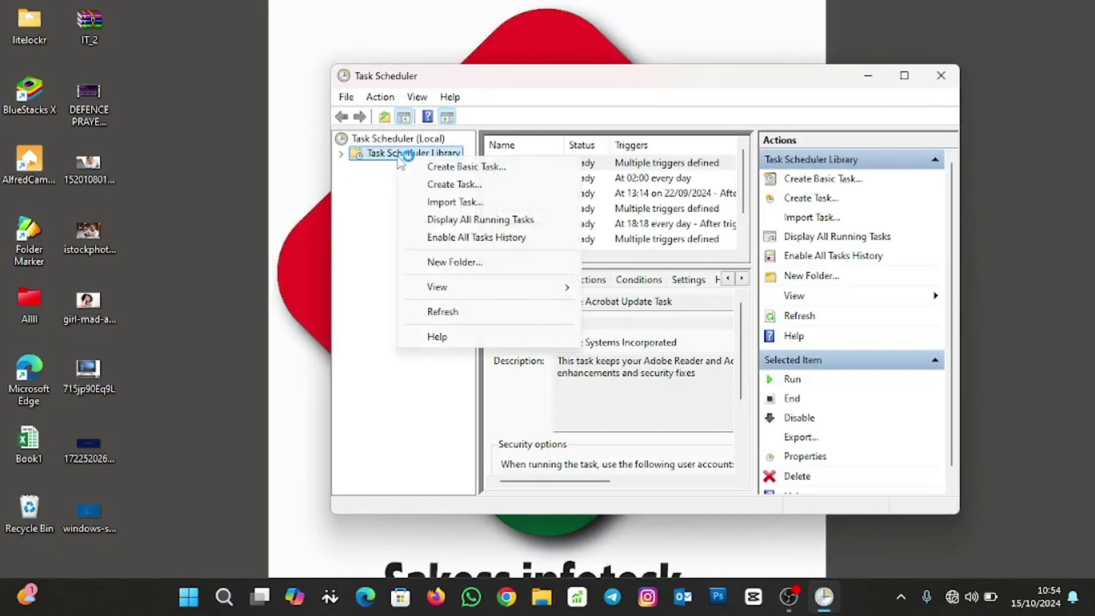
click(436, 171)
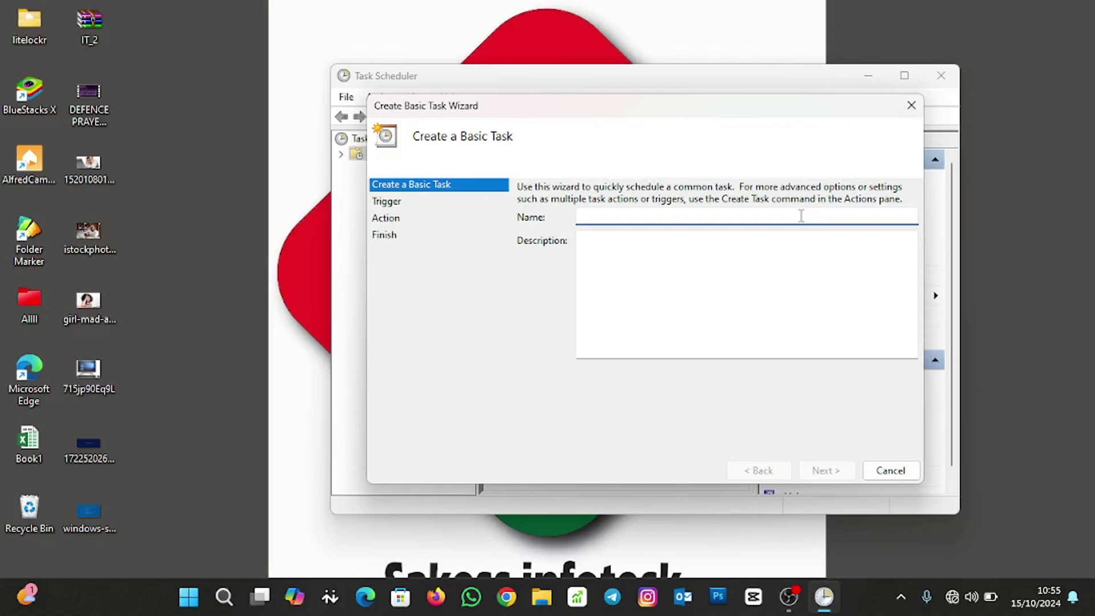
text(Auto)
text(shot)
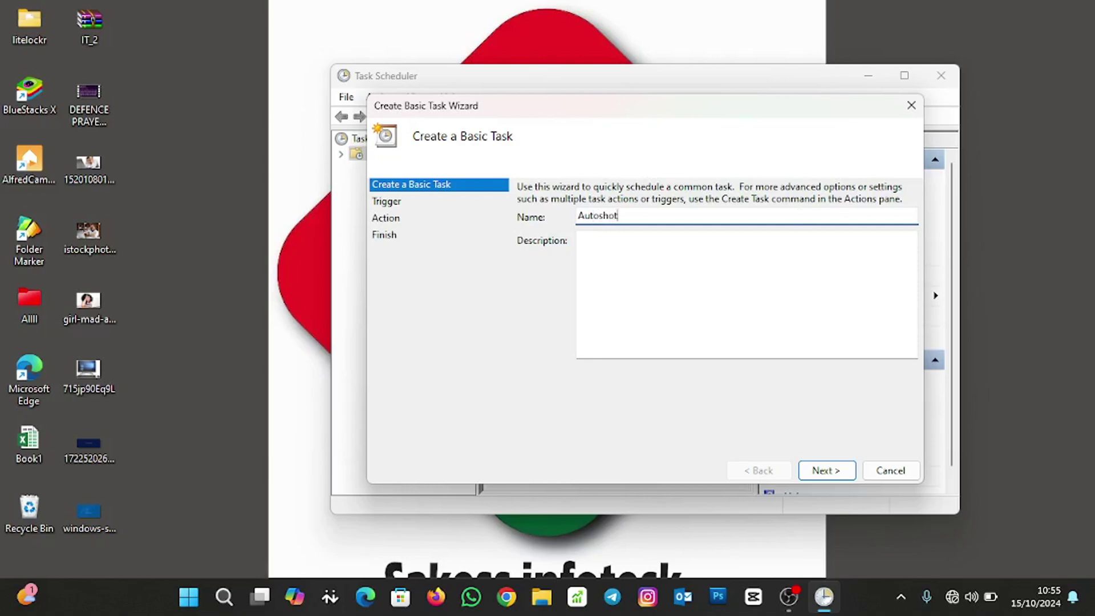
Name the task AutoShutdown with a description and advance to a daily trigger
key(BackSpace)
key(BackSpace)
key(BackSpace)
text(S)
text(hut)
click(800, 275)
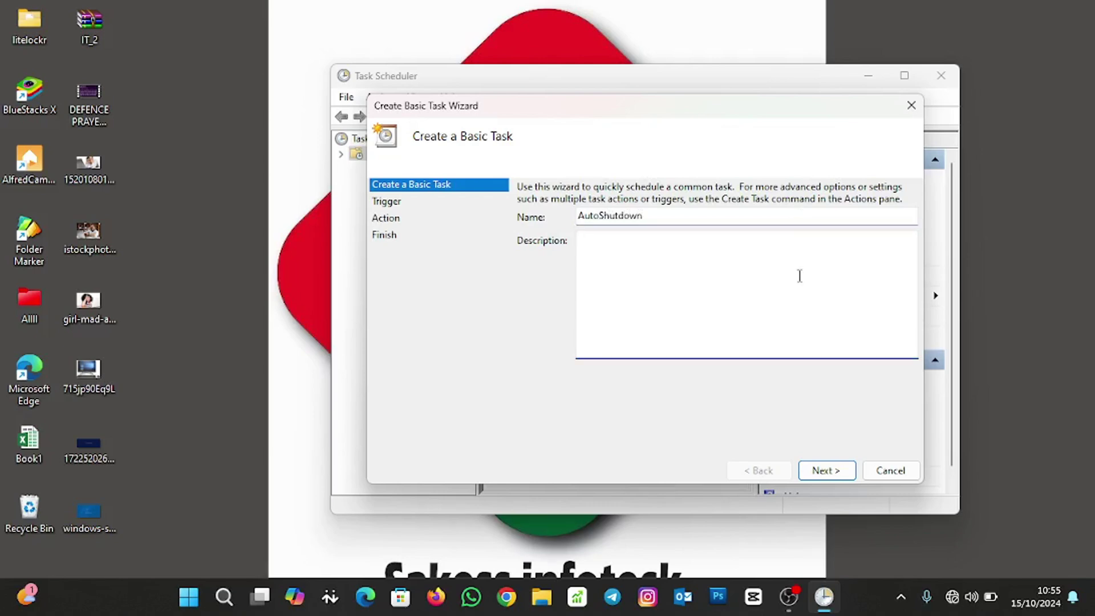
text(Automati)
text(cally shutdo)
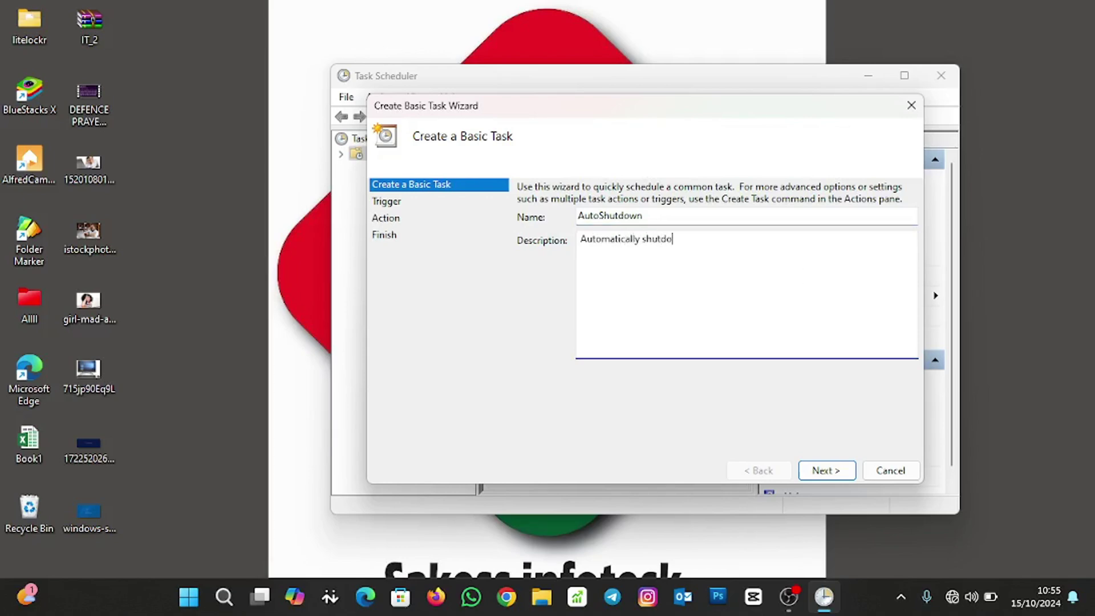
text(wn widows)
click(834, 471)
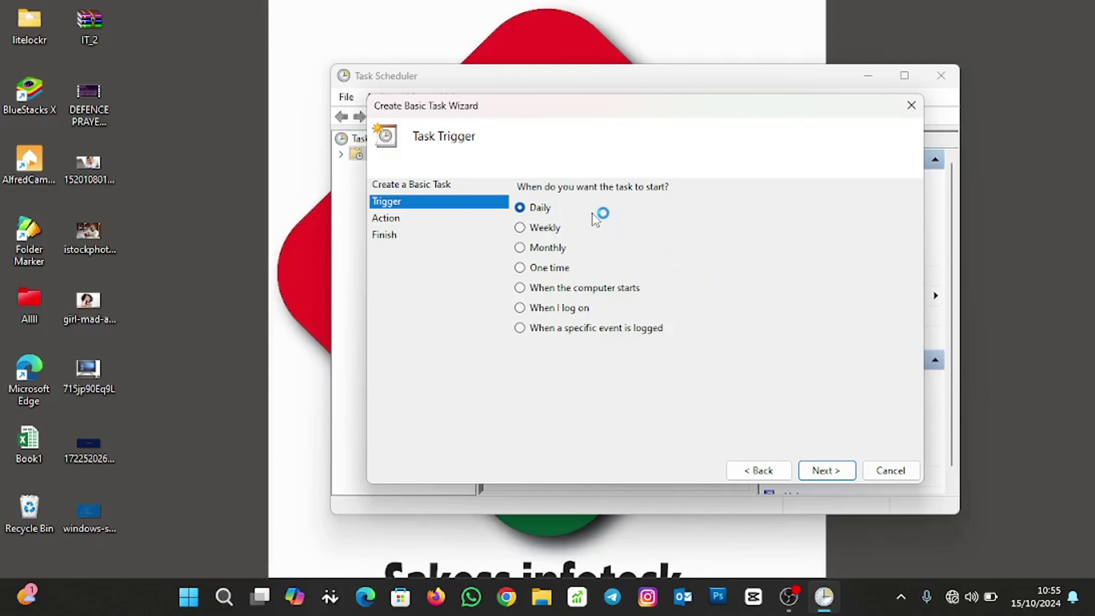
Set the daily start time to 15:00 using the hour spinner and minutes field
click(837, 474)
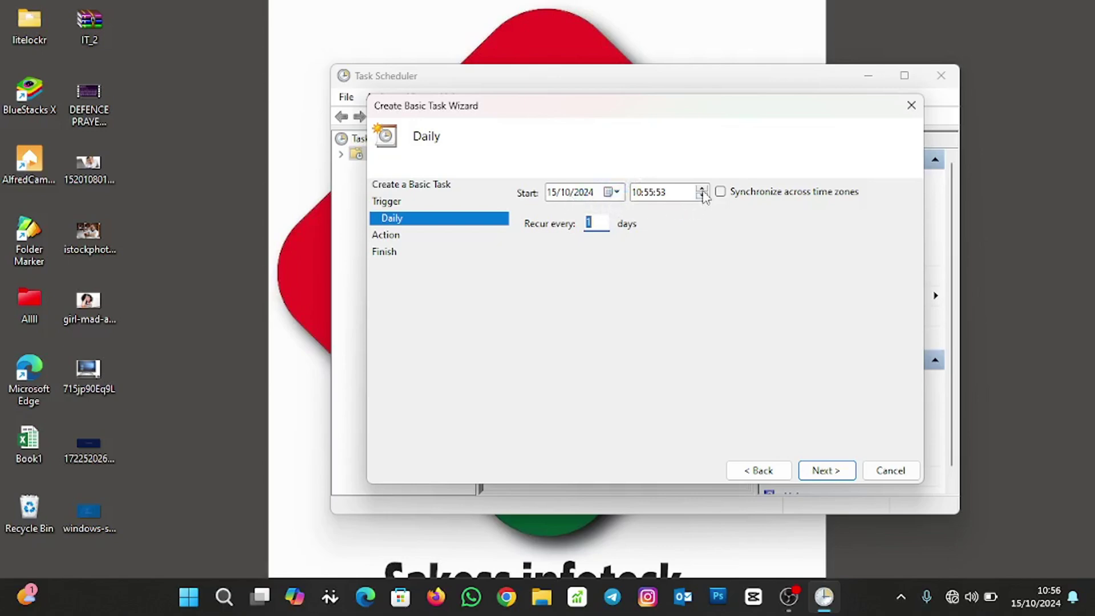
click(639, 194)
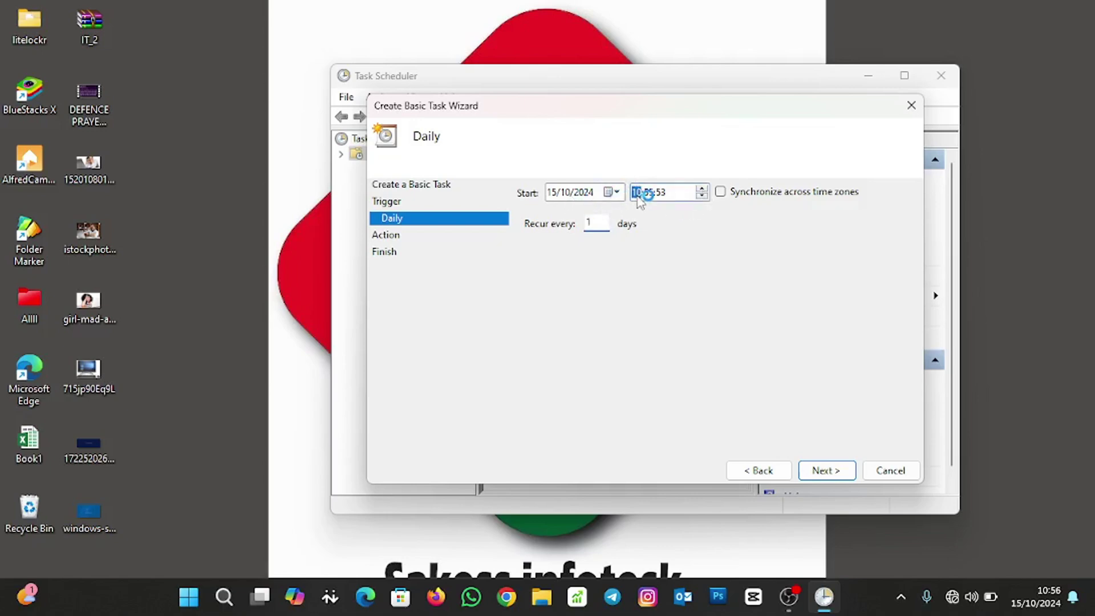
double_click(705, 190)
click(706, 190)
double_click(702, 198)
click(703, 189)
click(648, 193)
text(0)
Make the action start program shutdown with argument -s and reach the summary
click(823, 470)
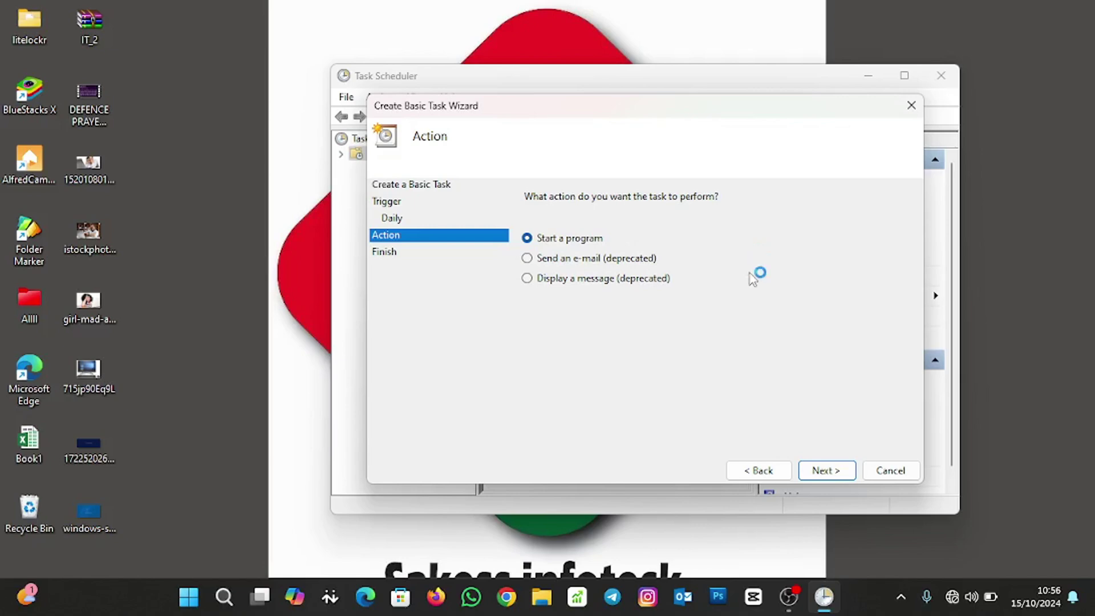
click(823, 471)
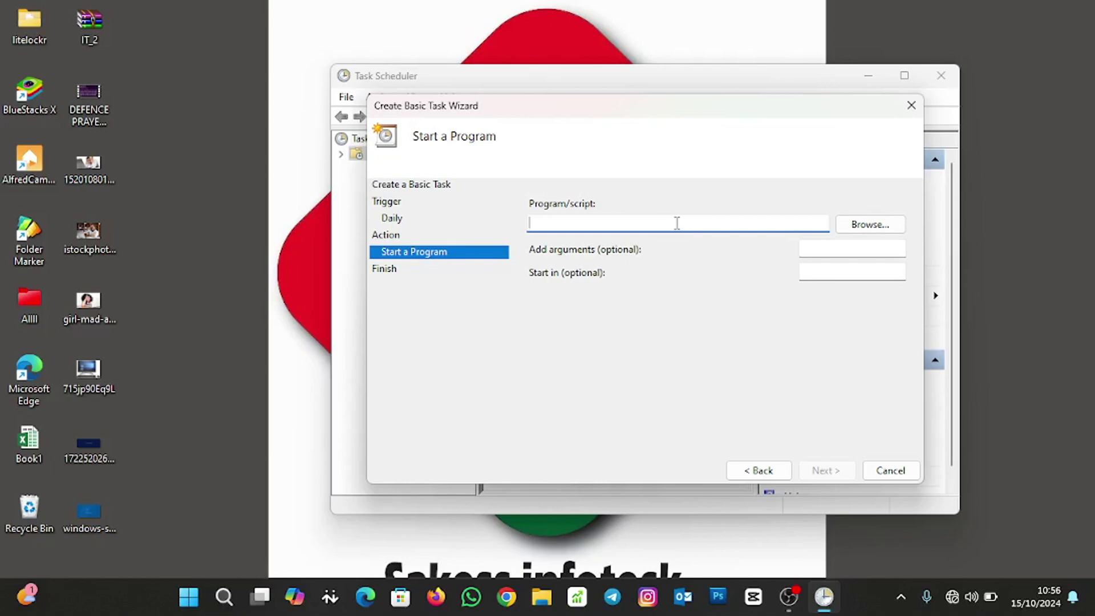
text(s)
text(huutdown)
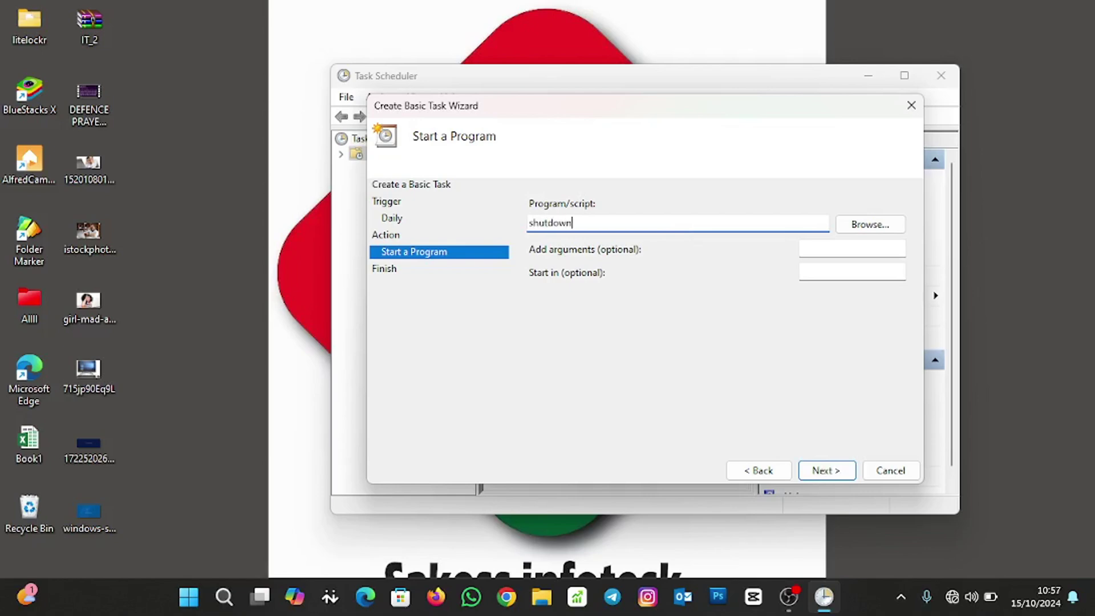
click(838, 250)
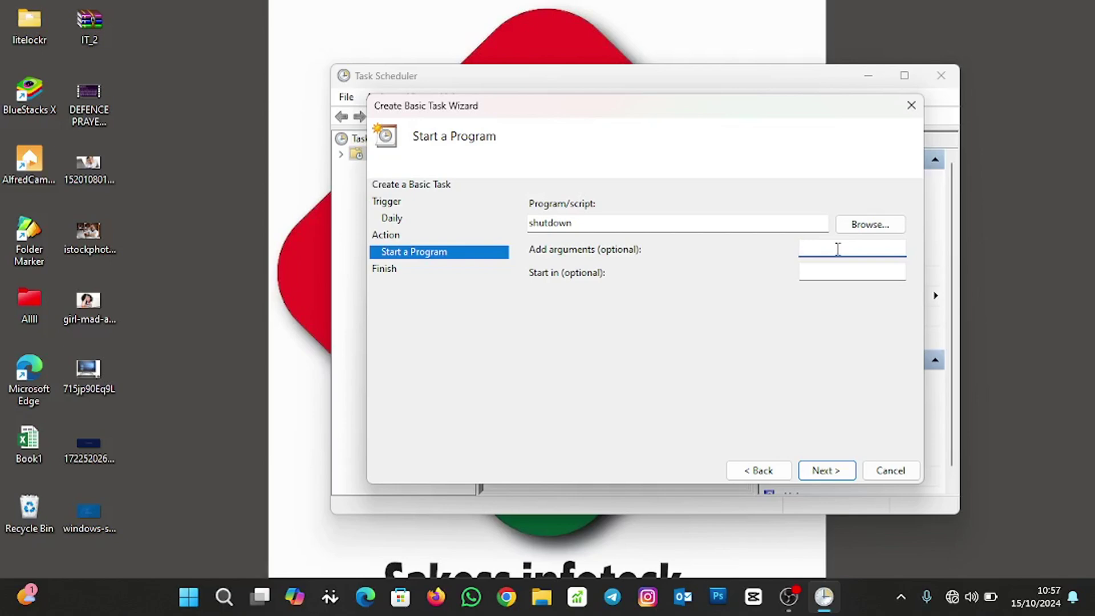
text(-s)
click(828, 472)
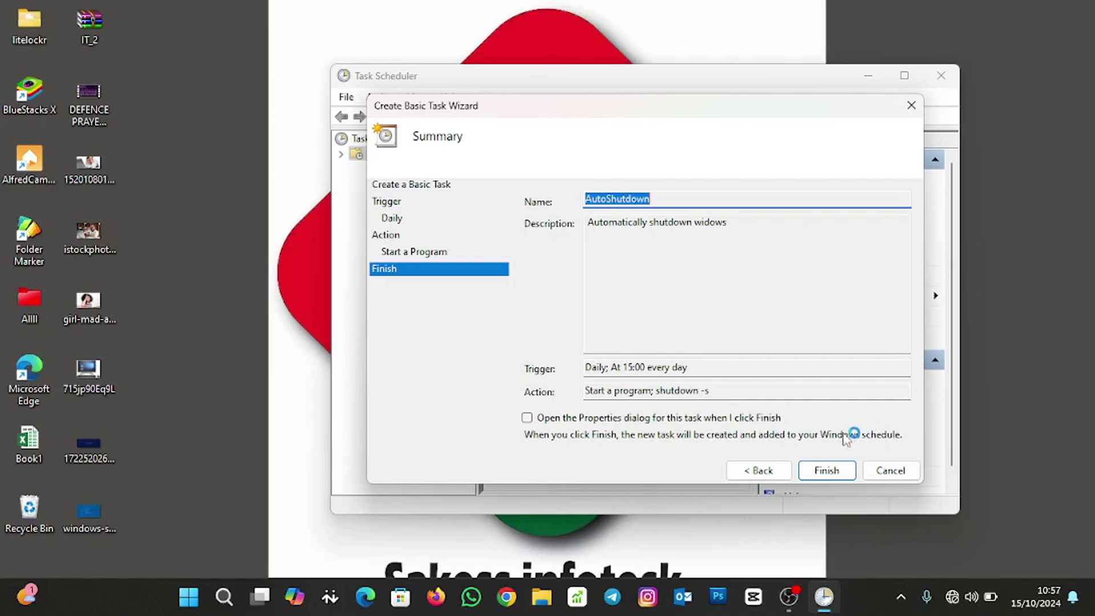
Finish the wizard so AutoShutdown appears in the library as Ready, daily at 15:00
click(827, 471)
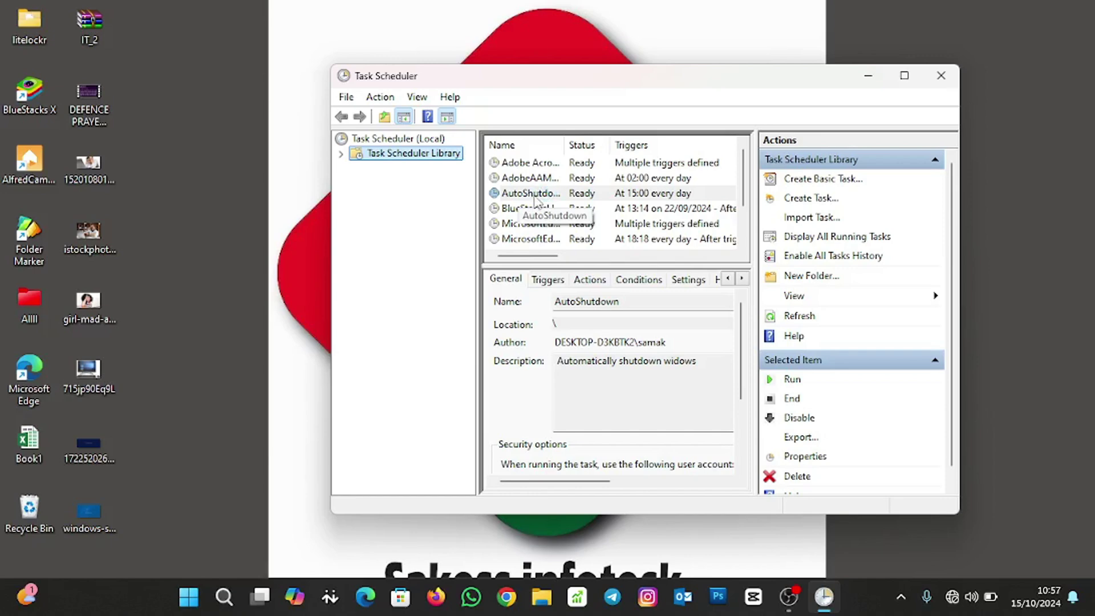
click(537, 195)
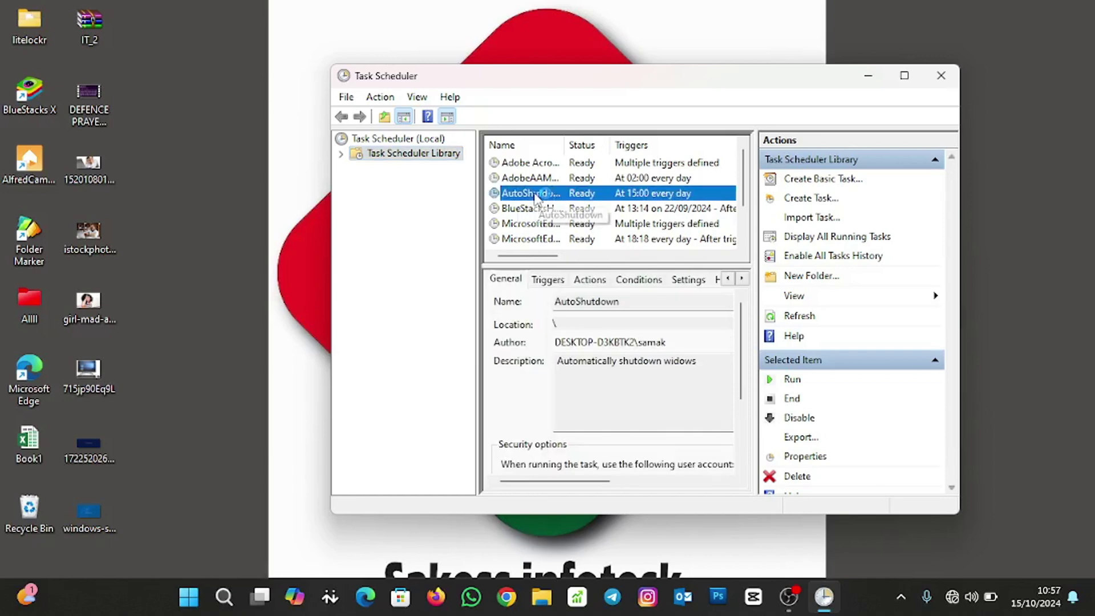
scroll(640, 350, down, 3)
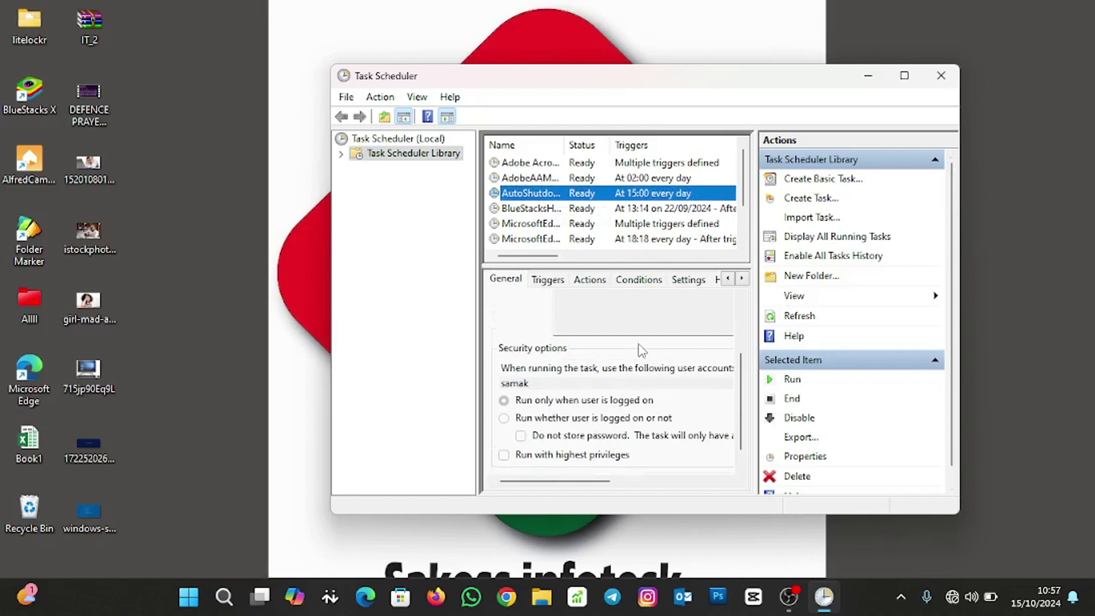
scroll(641, 352, down, 1)
scroll(640, 349, up, 4)
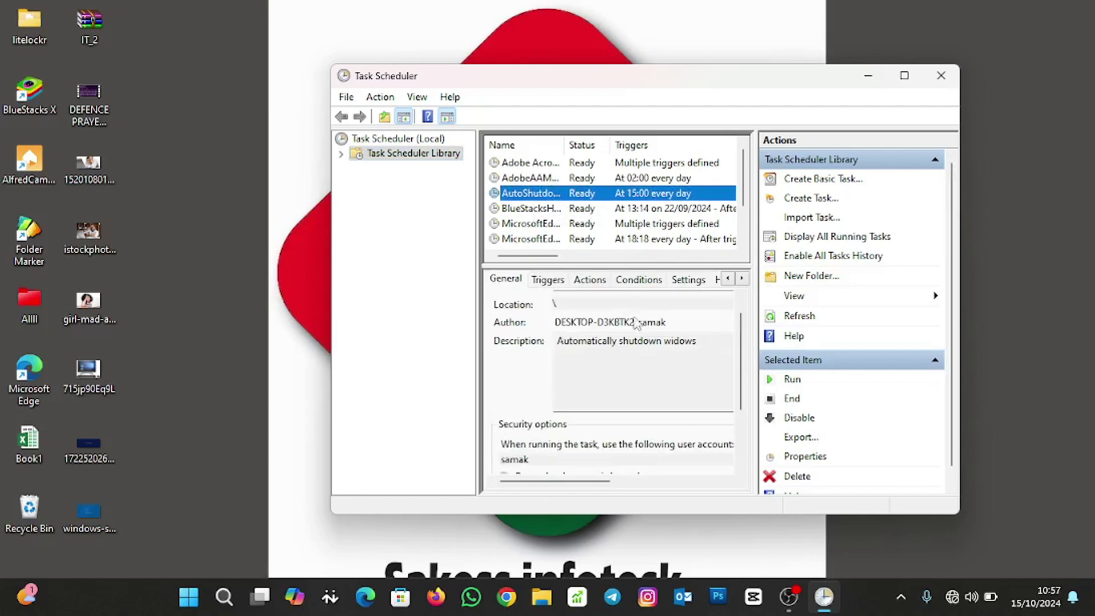
double_click(550, 195)
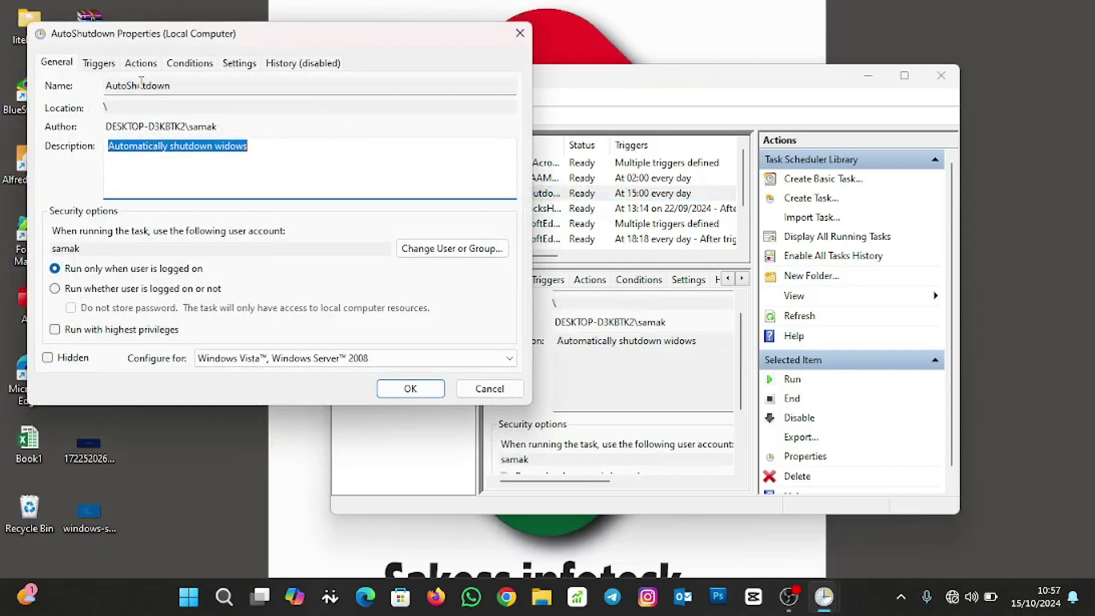
click(101, 64)
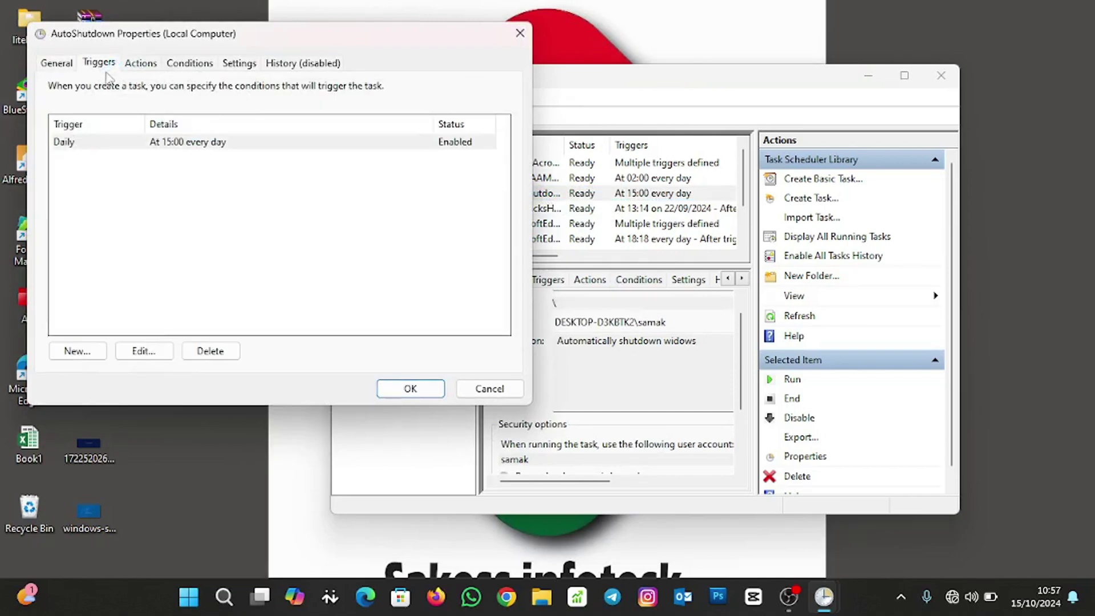
click(142, 352)
click(141, 64)
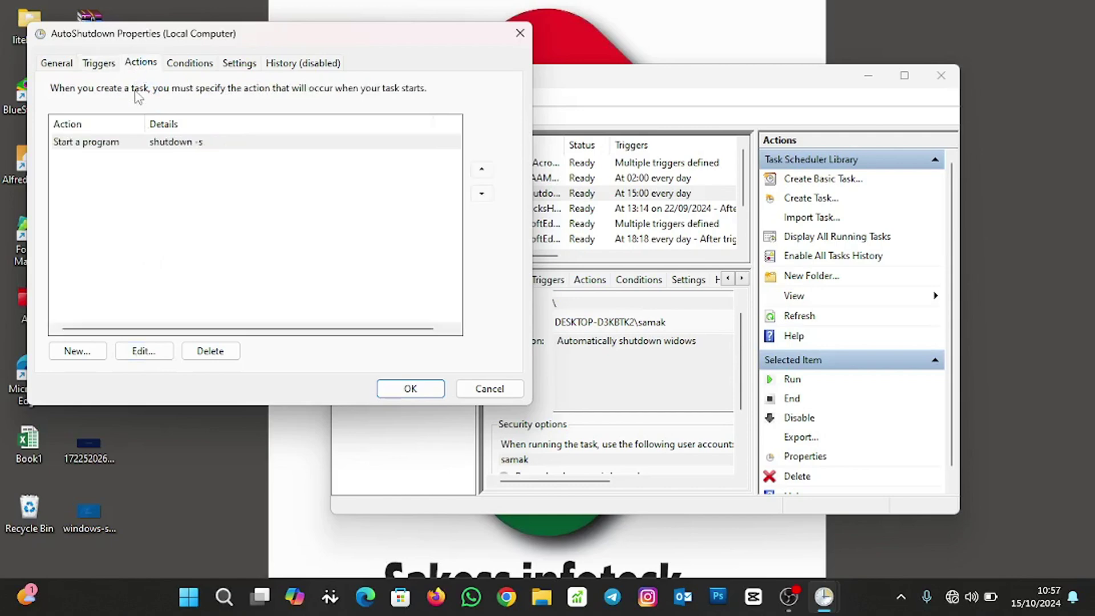
click(192, 64)
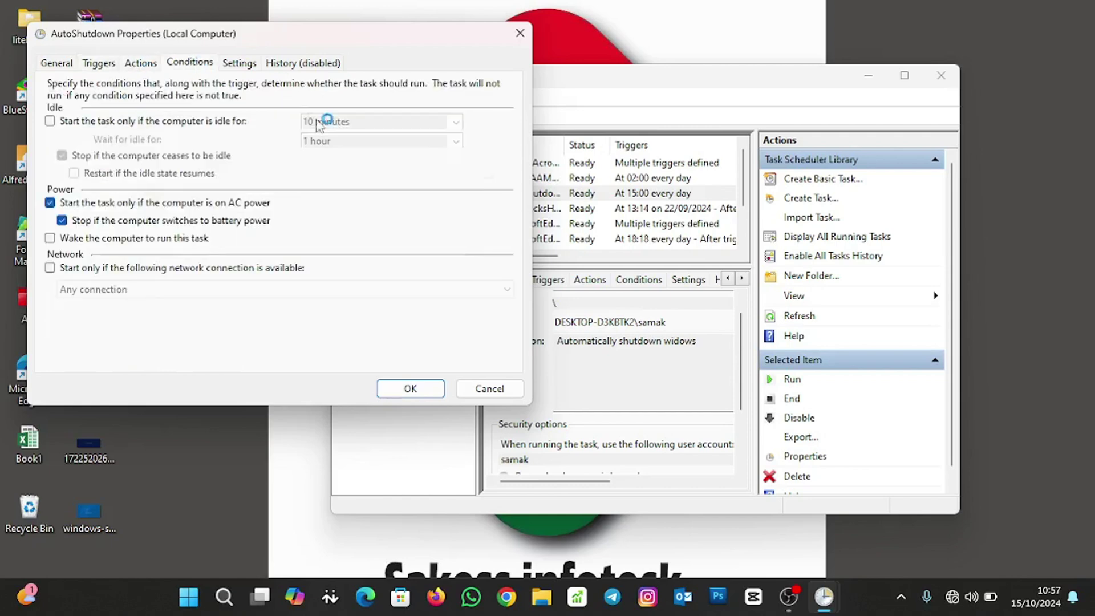
click(490, 390)
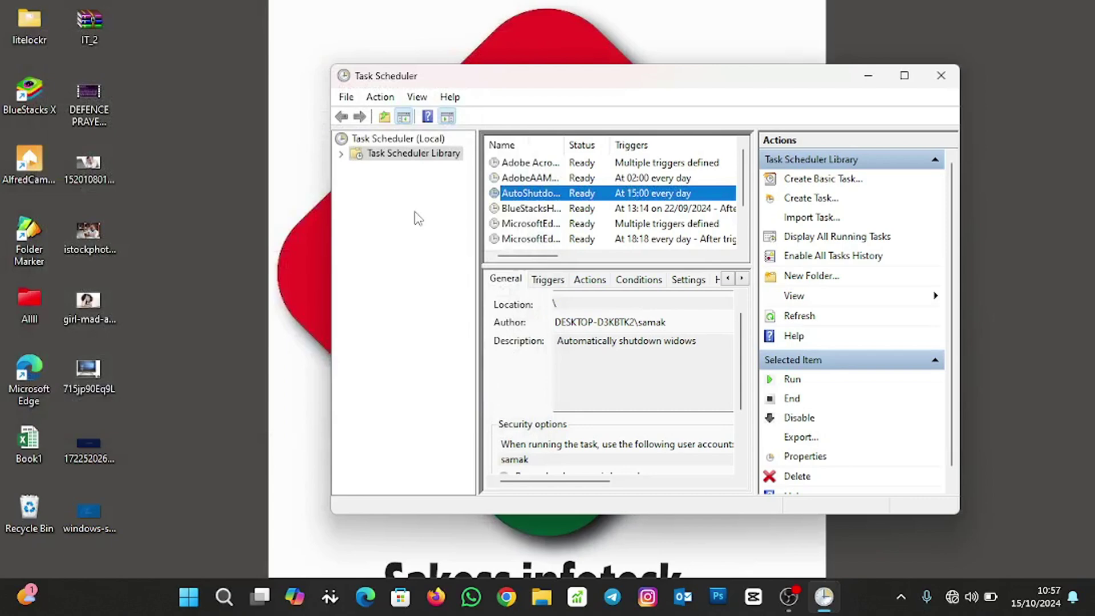